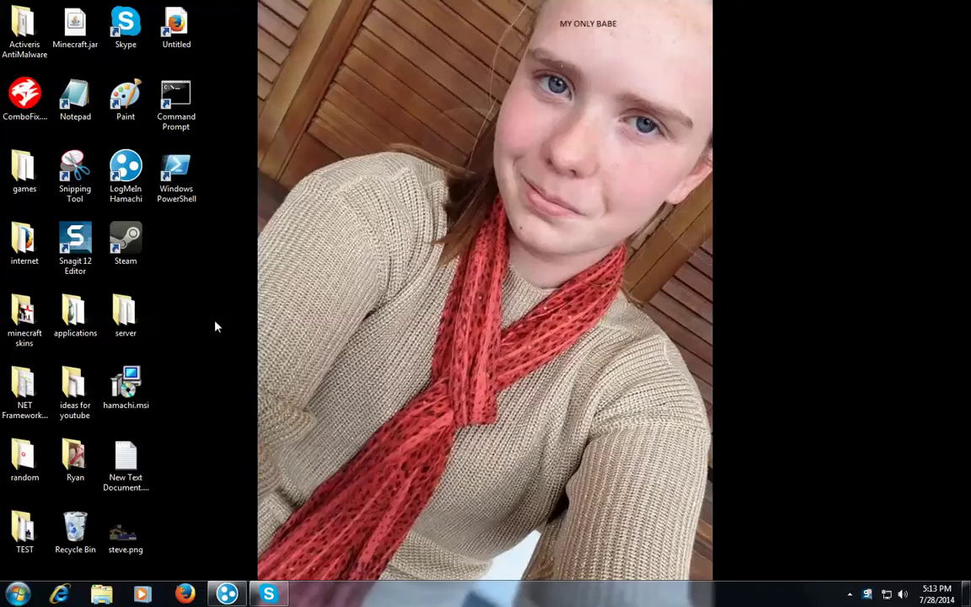
Launch Firefox from the Windows taskbar
left_click(186, 594)
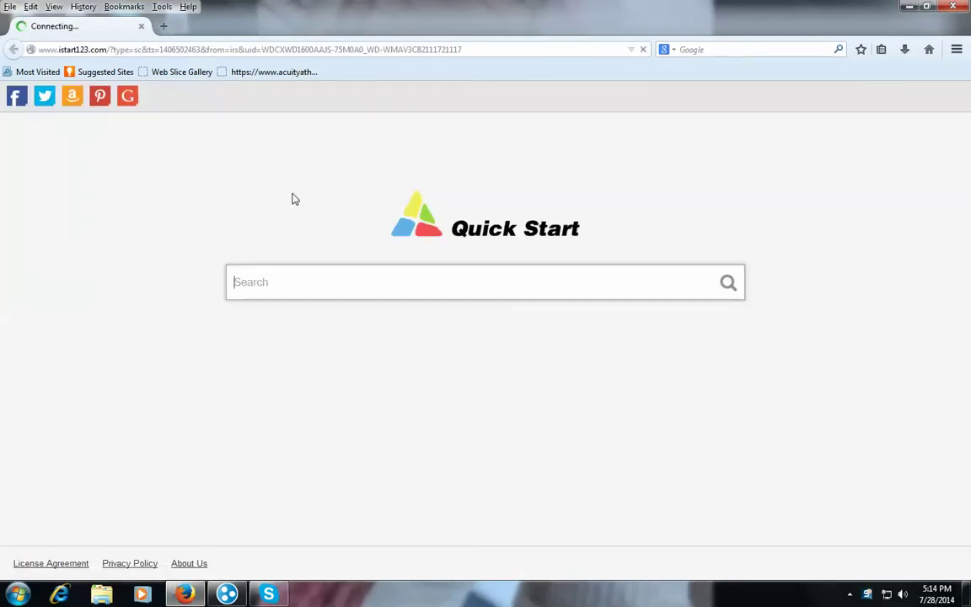
Search for 'minecraft server list' from the Quick Start search box
type("min")
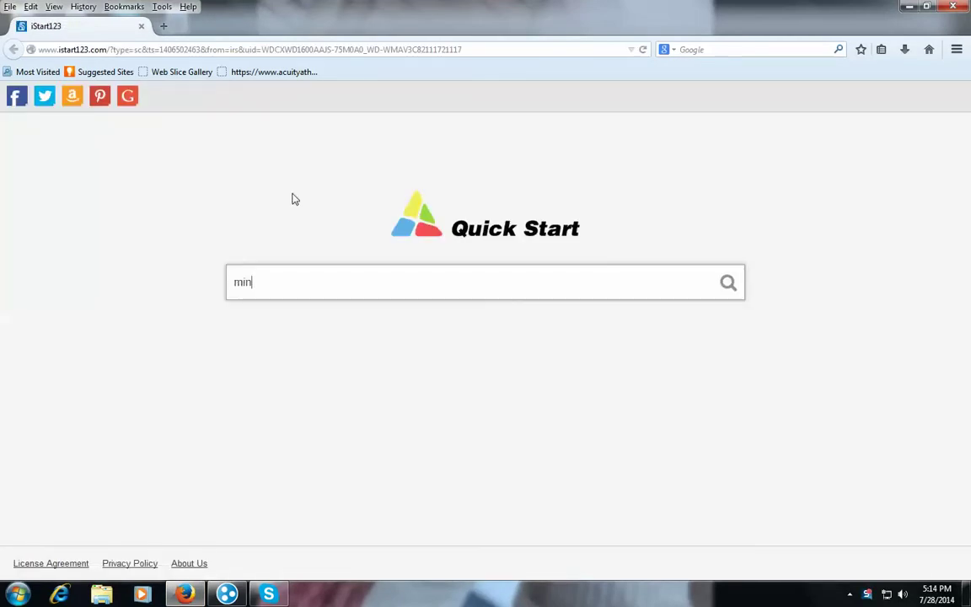
type("ecraft server")
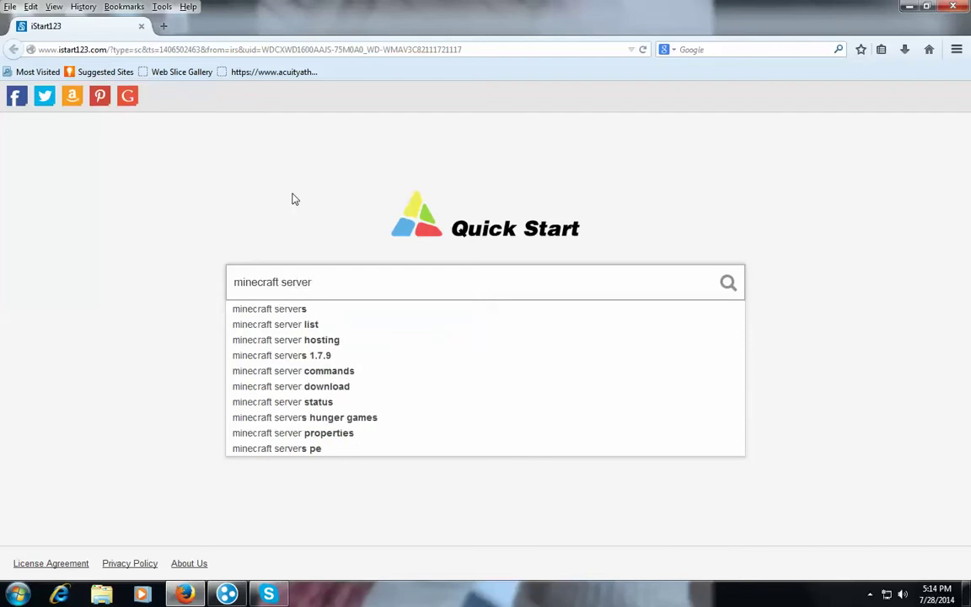
left_click(341, 326)
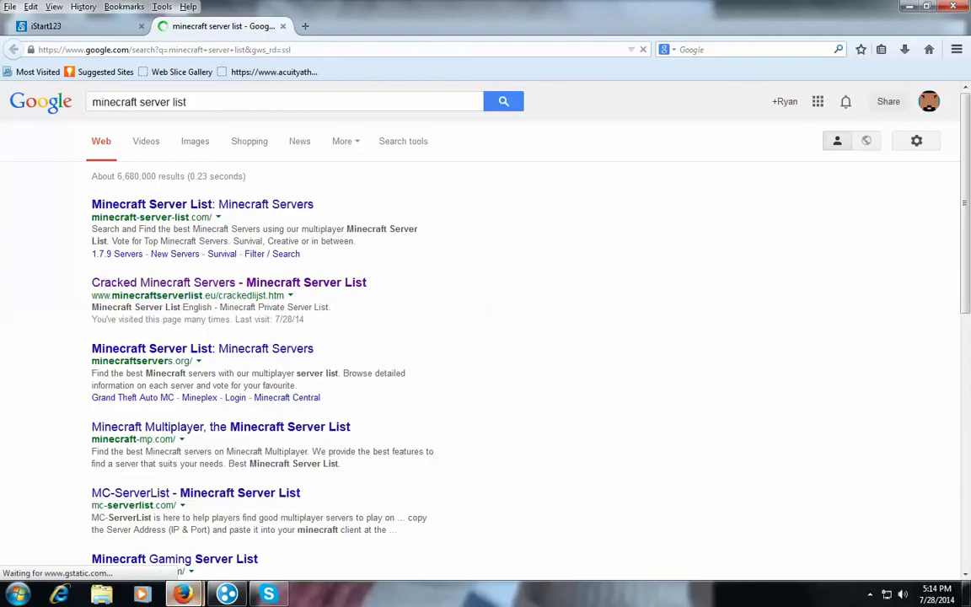
Close the jZip and FLV Player pop-ups and open the Cracked Minecraft Servers result
mouse_move(183, 594)
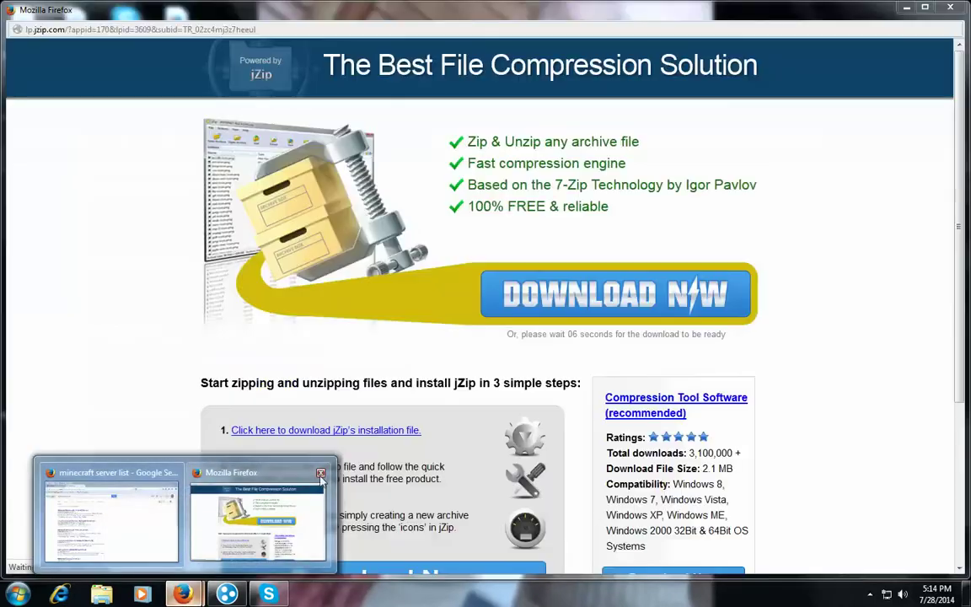
left_click(320, 473)
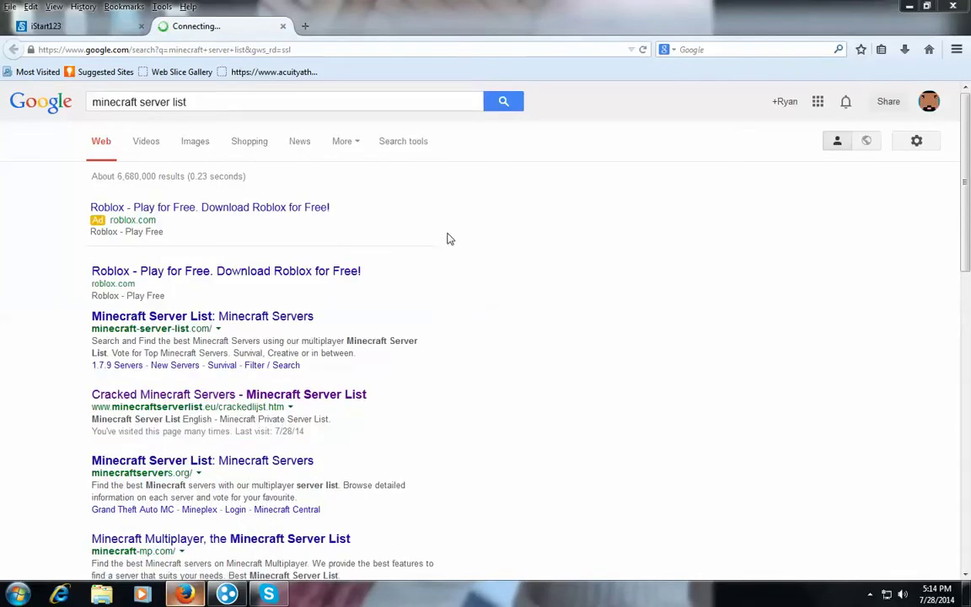
left_click(131, 395)
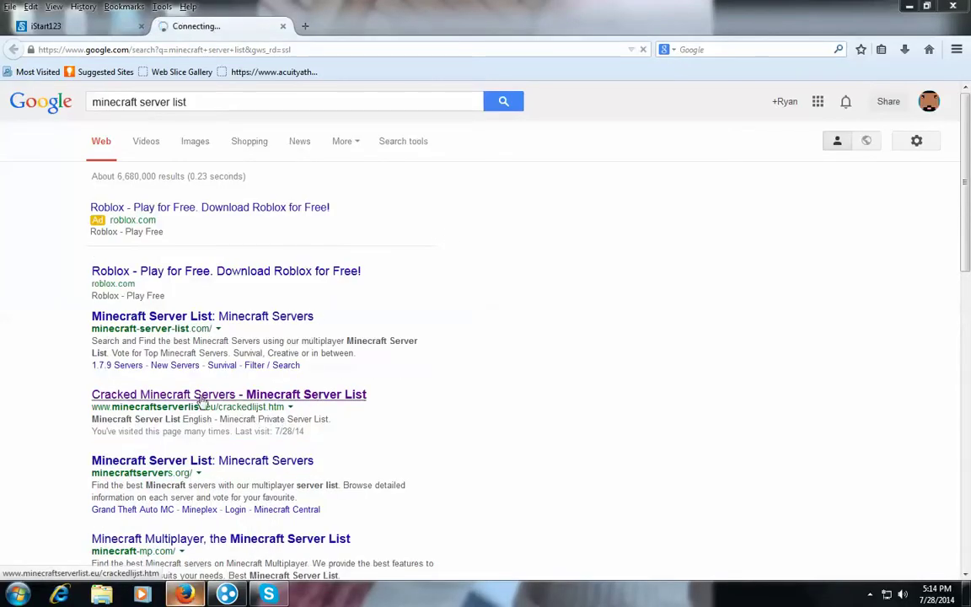
left_click(332, 398)
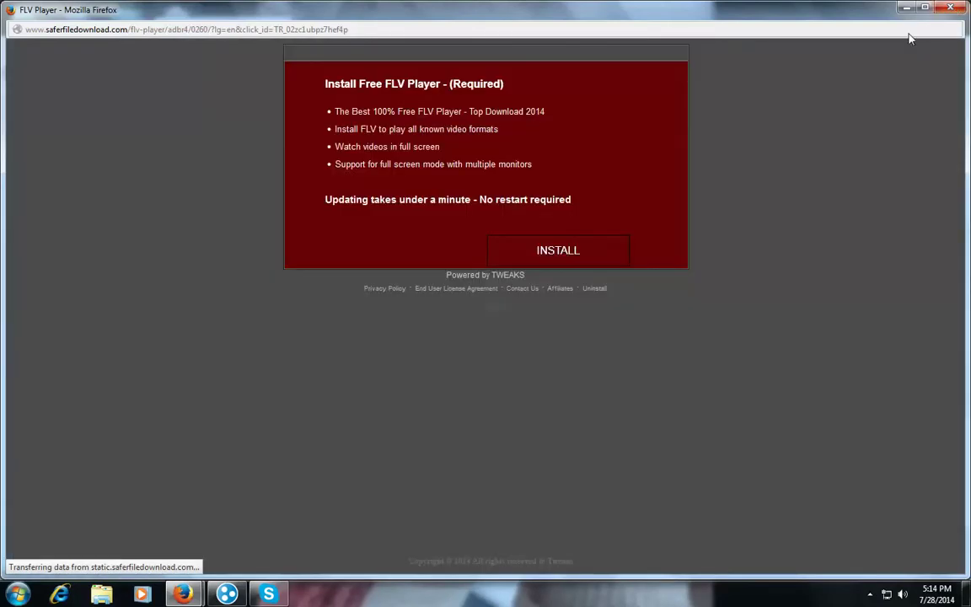
left_click(953, 8)
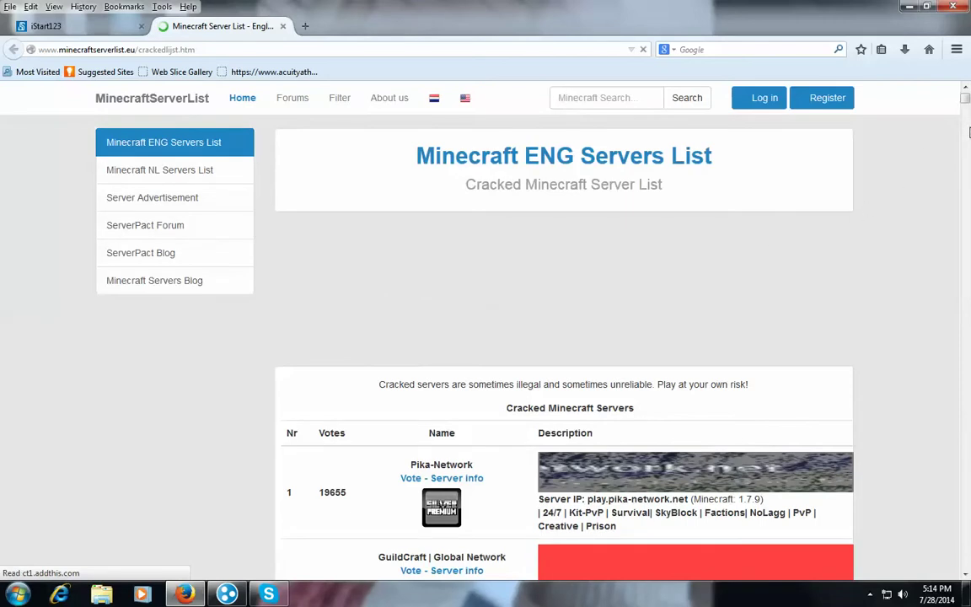
Scroll the cracked server list down to DutchTownCraft's server IP and start Minecraft.jar
left_click_drag(965, 101, 965, 131)
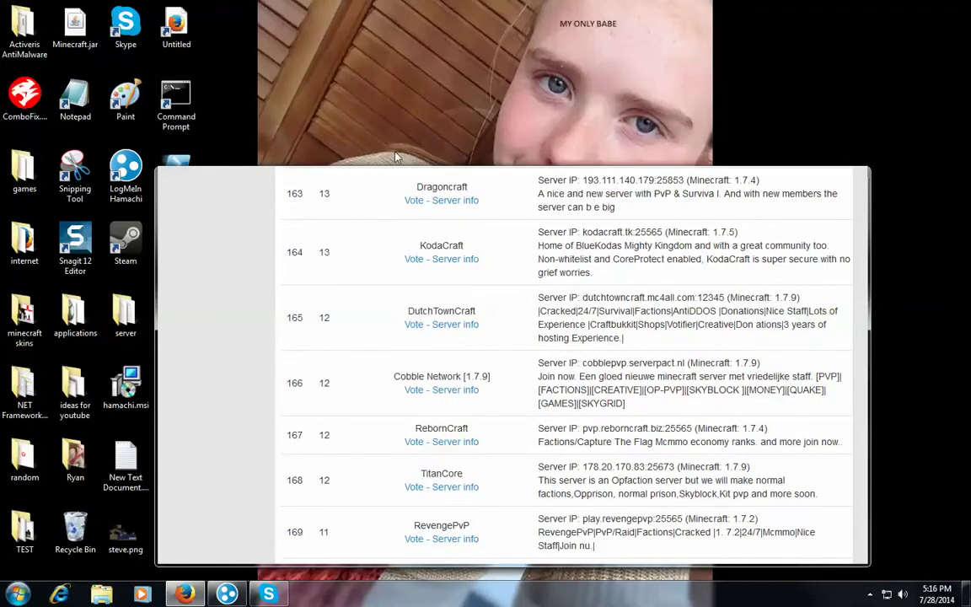
double_click(77, 30)
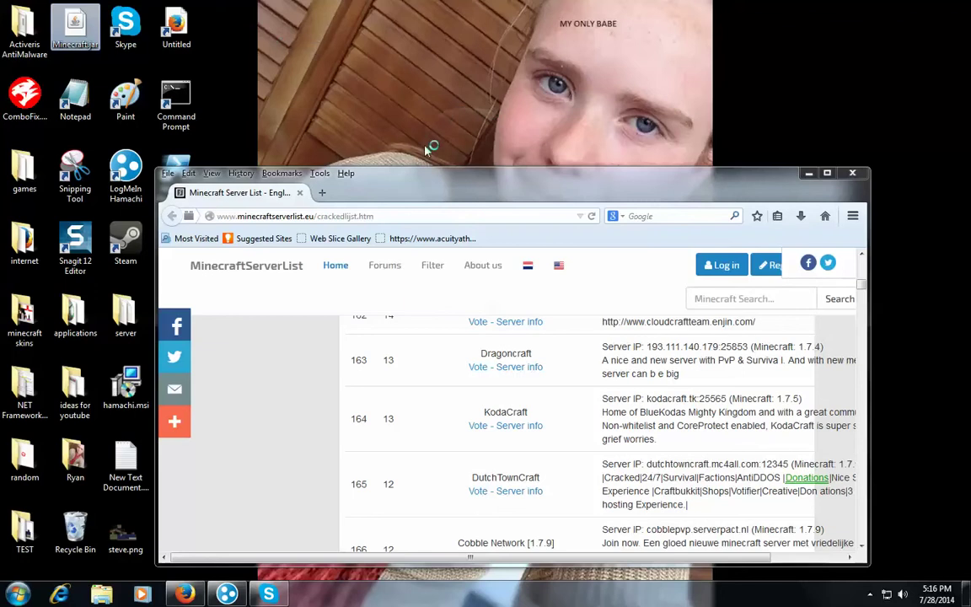
Open Minecraft.jar from the desktop to reach the TeamExtreme Launcher 3.4 login screen
left_click(94, 33)
double_click(95, 32)
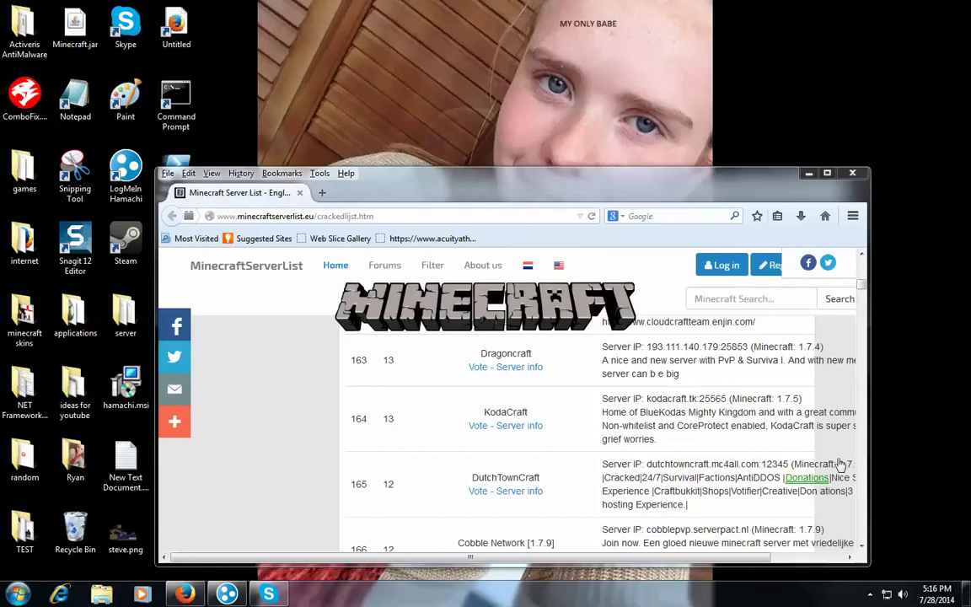
left_click_drag(704, 557, 735, 559)
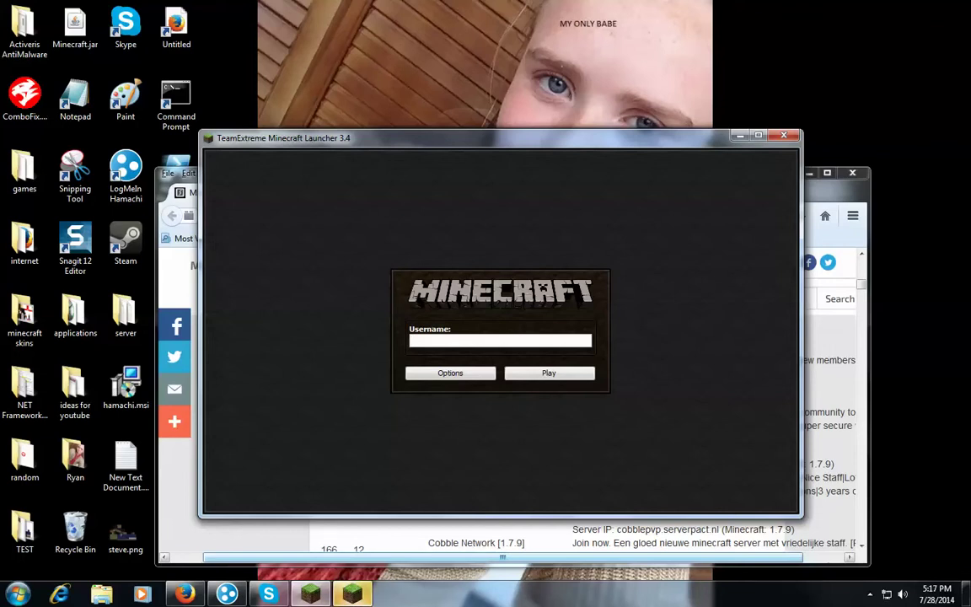
Close the duplicate launcher window, log in with the username, and move the launcher higher
right_click(307, 595)
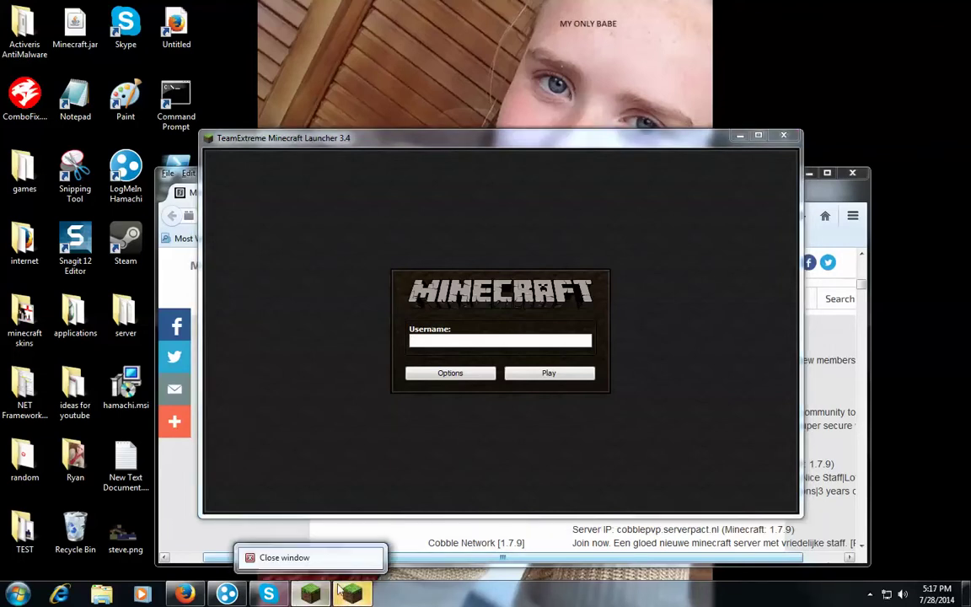
left_click(318, 560)
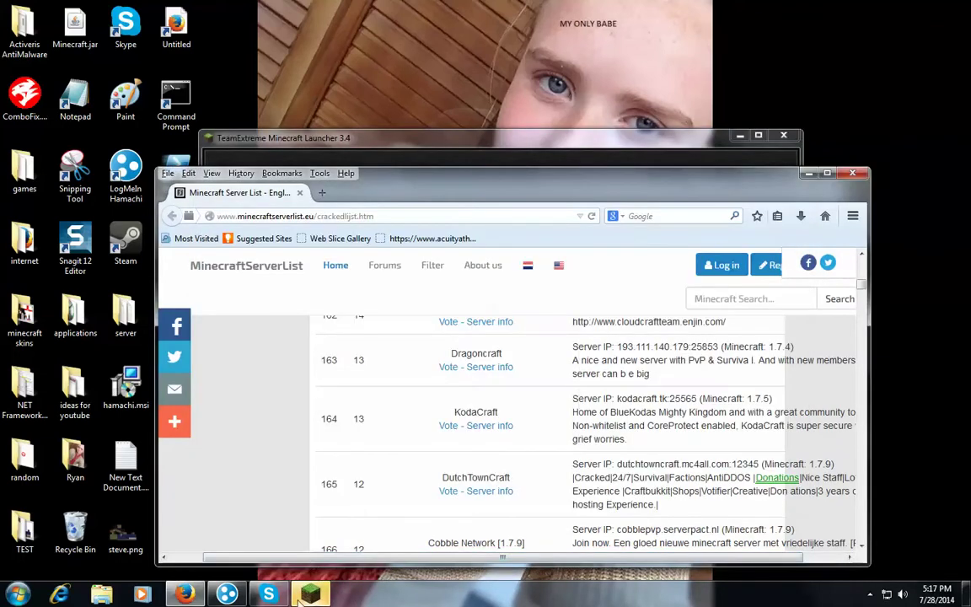
left_click(309, 595)
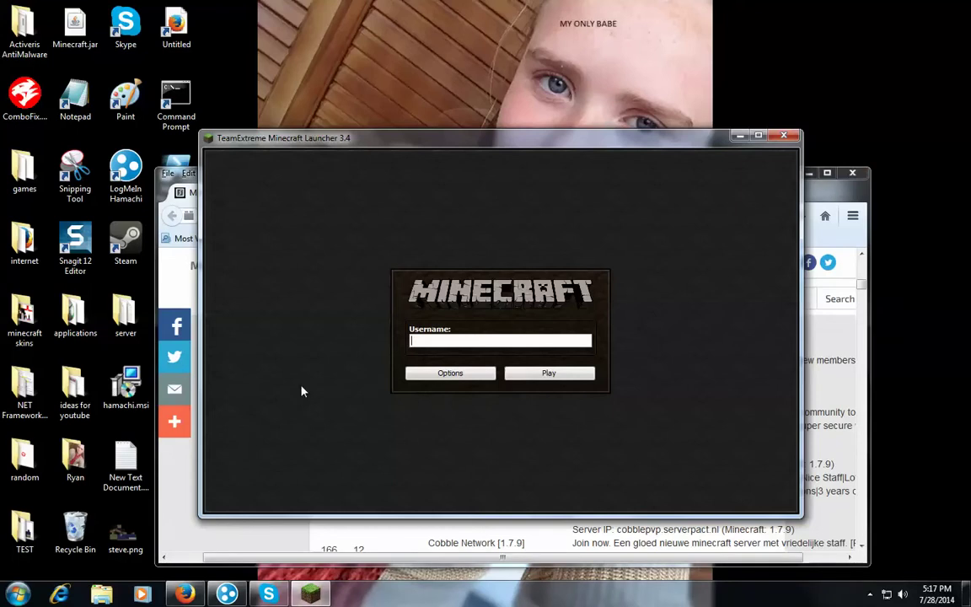
type("min3cr4aft2014")
key("Return")
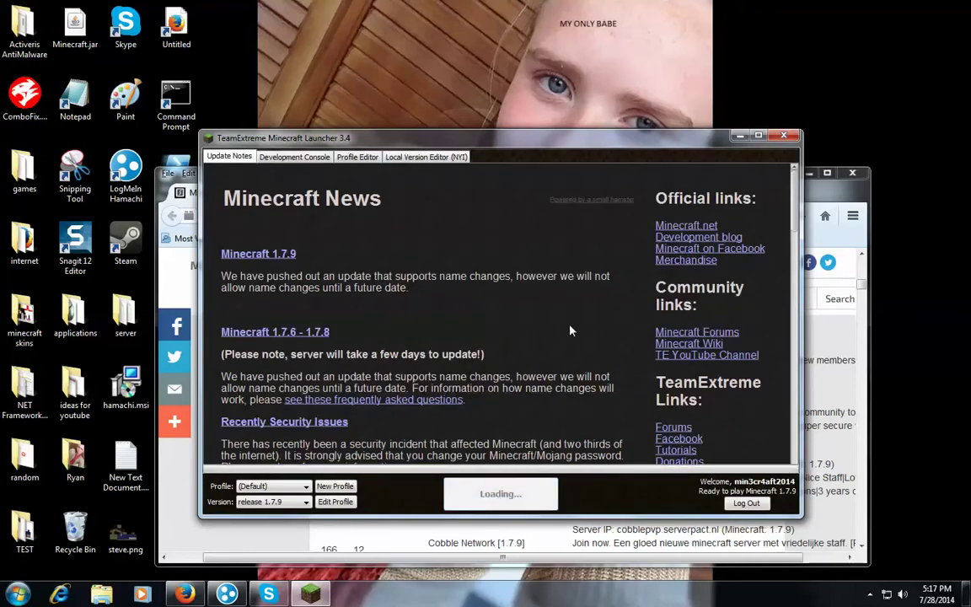
left_click_drag(562, 149, 558, 17)
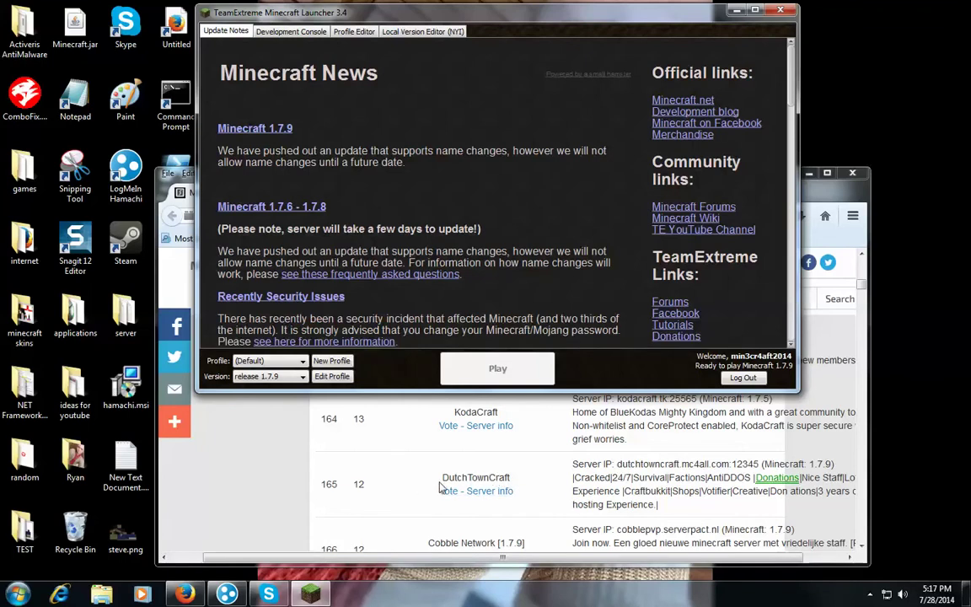
Press Play to start Minecraft release 1.7.9 and reach its title menu
left_click(472, 375)
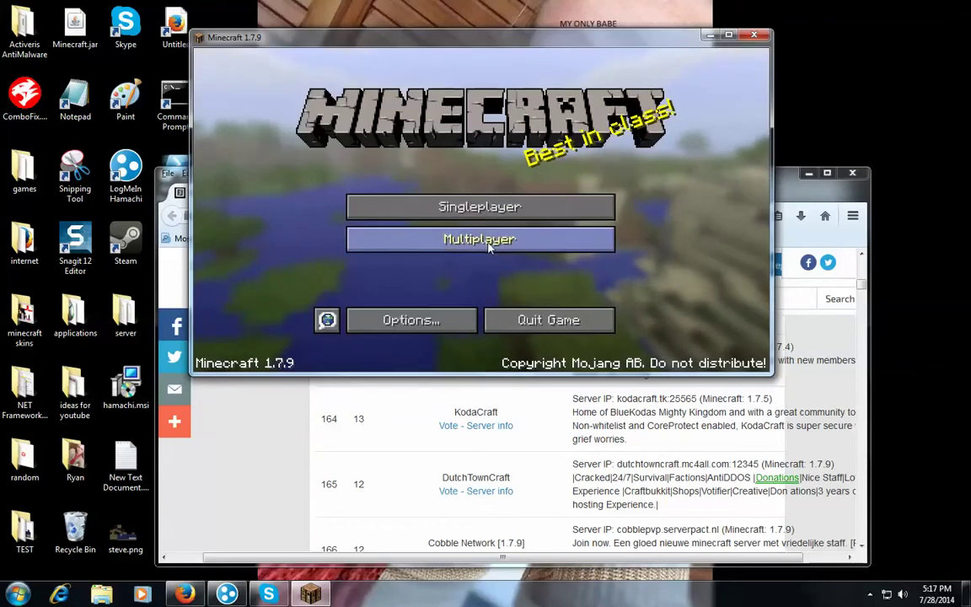
Add a multiplayer server named 'Dutch TownCraft' and select its IP on the Firefox list
left_click(489, 244)
left_click(634, 314)
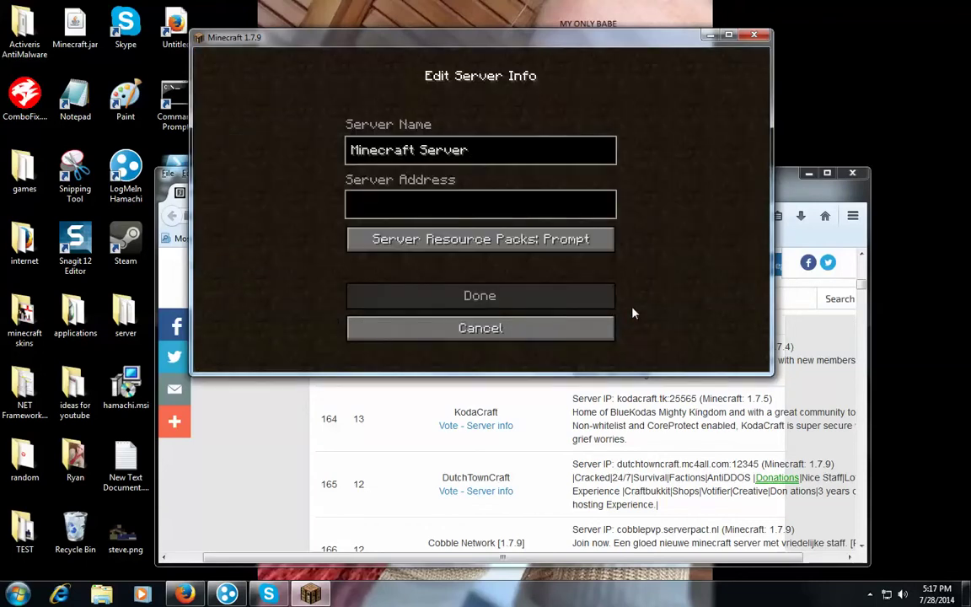
key("BackSpace")
key("BackSpace")
key("BackSpace")
key("BackSpace")
key("BackSpace")
key("BackSpace")
key("BackSpace")
key("BackSpace")
key("BackSpace")
key("BackSpace")
key("BackSpace")
key("BackSpace")
key("BackSpace")
key("BackSpace")
key("BackSpace")
key("BackSpace")
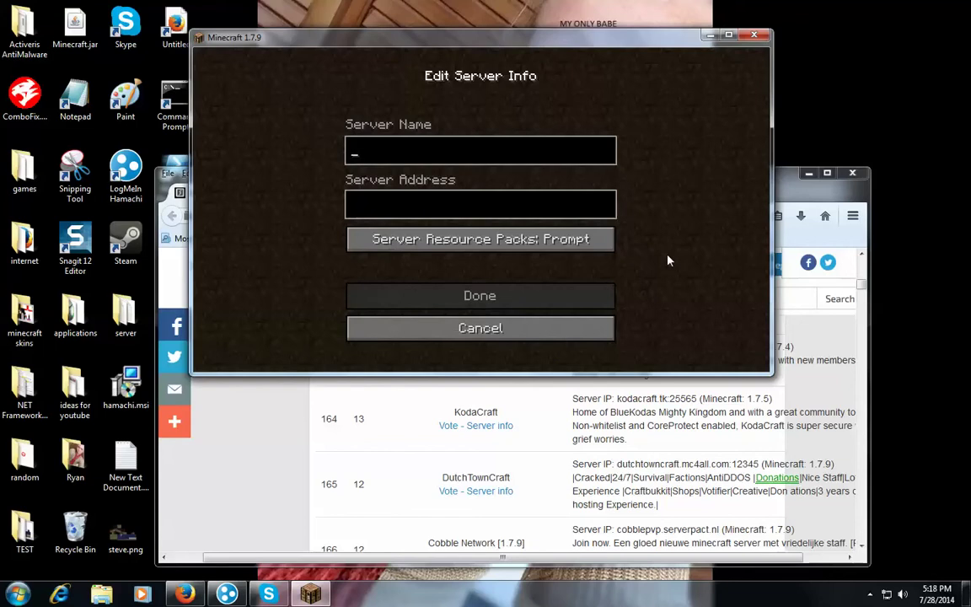
type("Dutch Town")
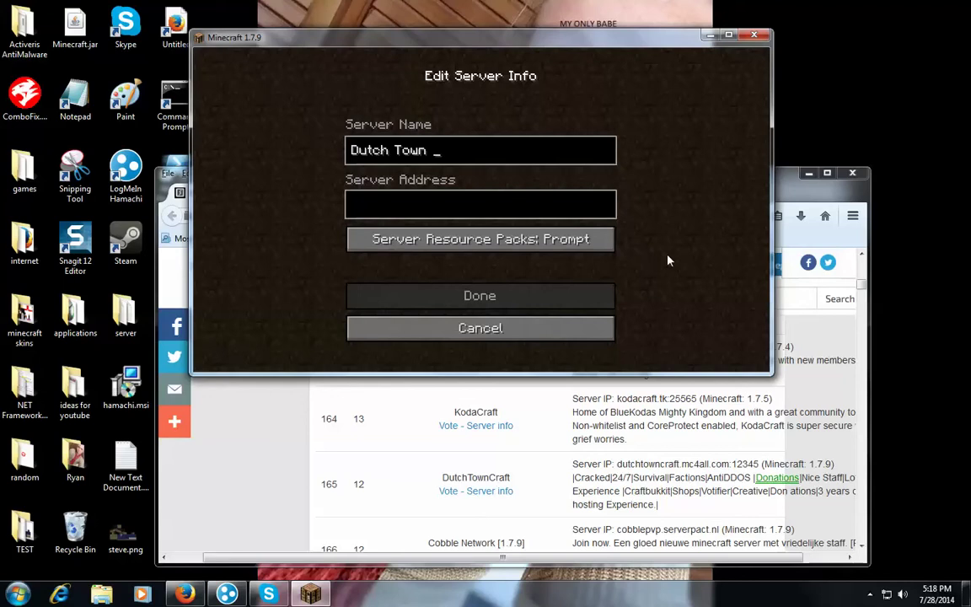
type("Craft")
key("Tab")
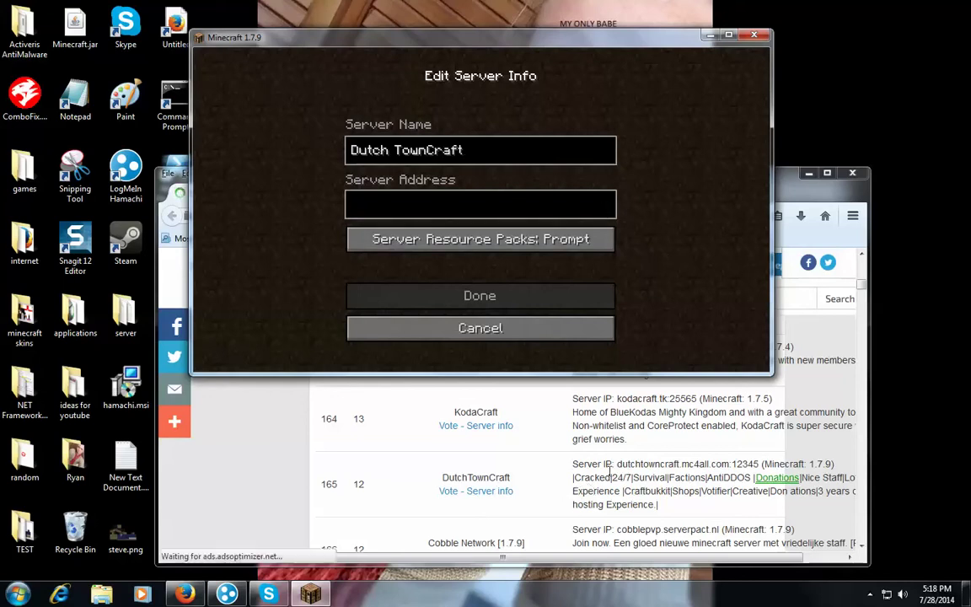
left_click(617, 463)
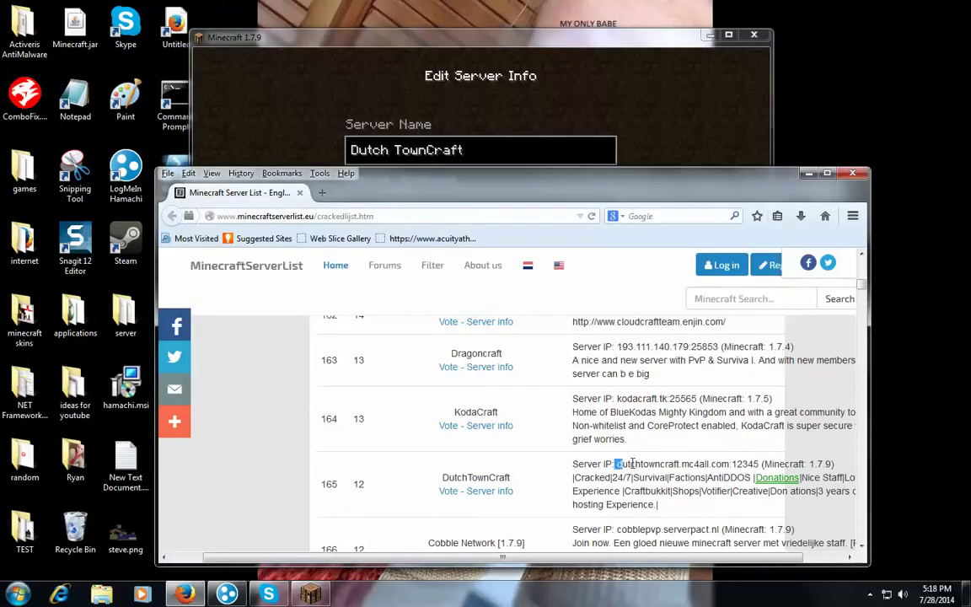
left_click_drag(617, 463, 730, 464)
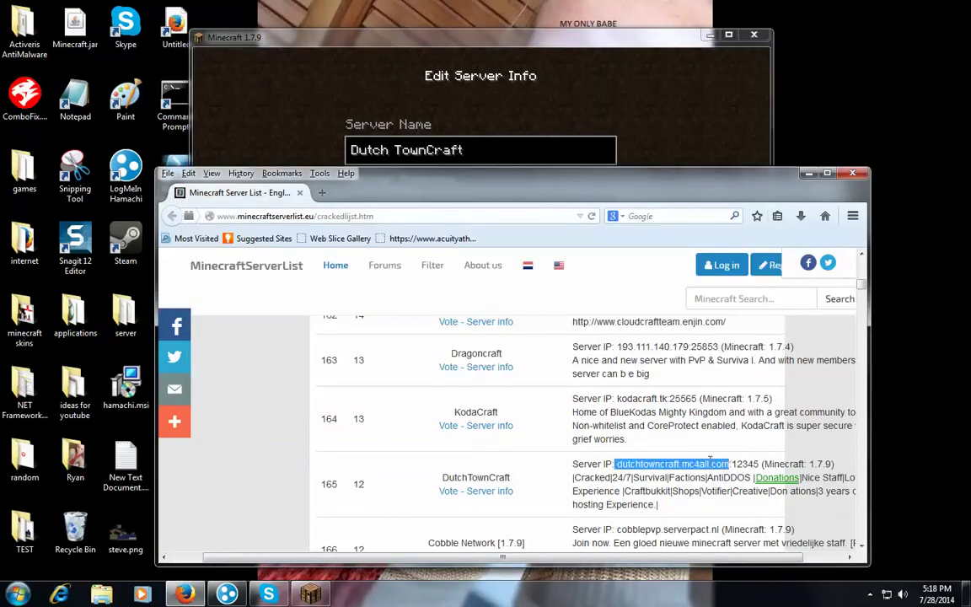
Enter server address dutchtowncraft.mc4all.com, fixing the typo, and save the entry
left_click(513, 83)
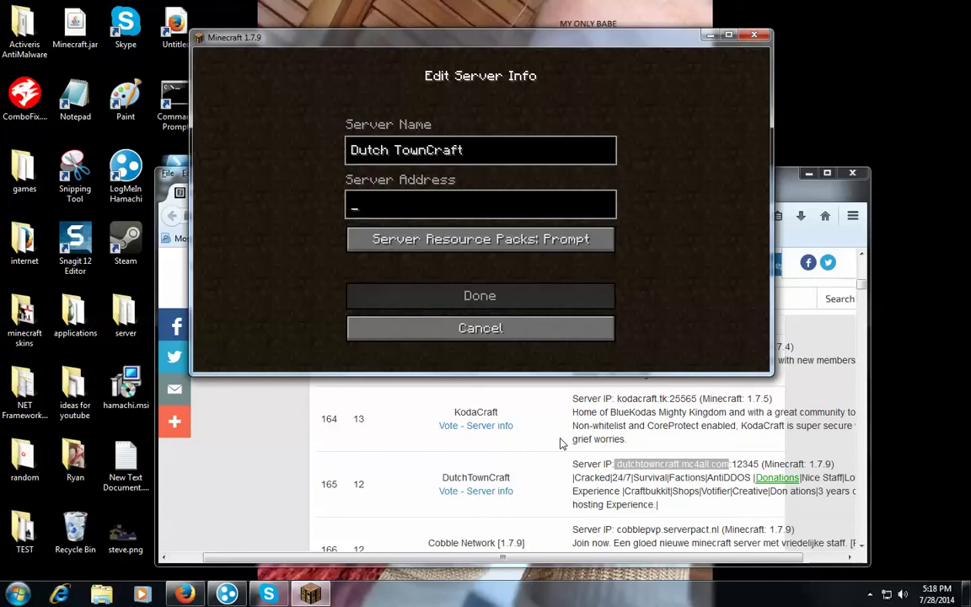
type("dutch")
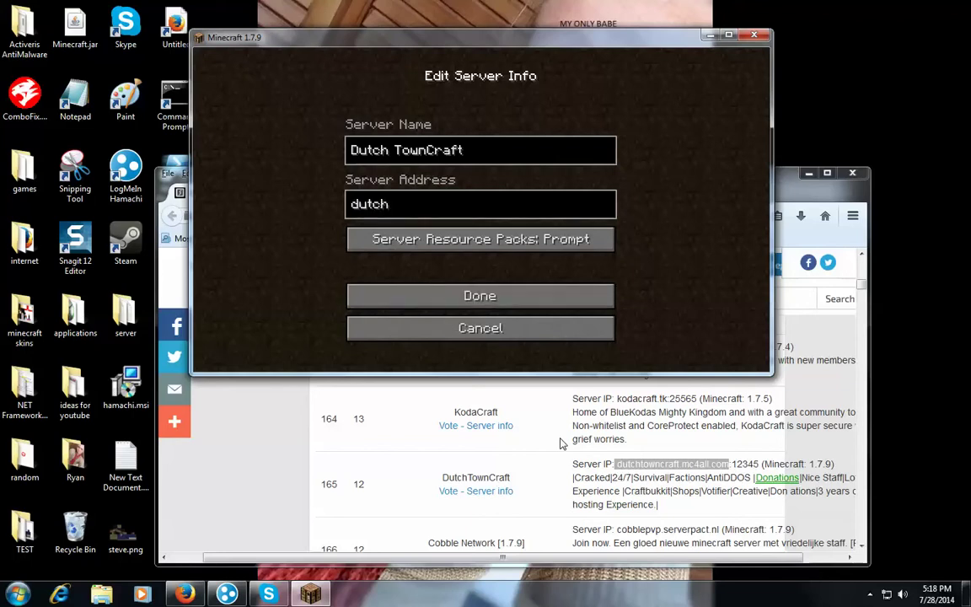
type("towncraft.")
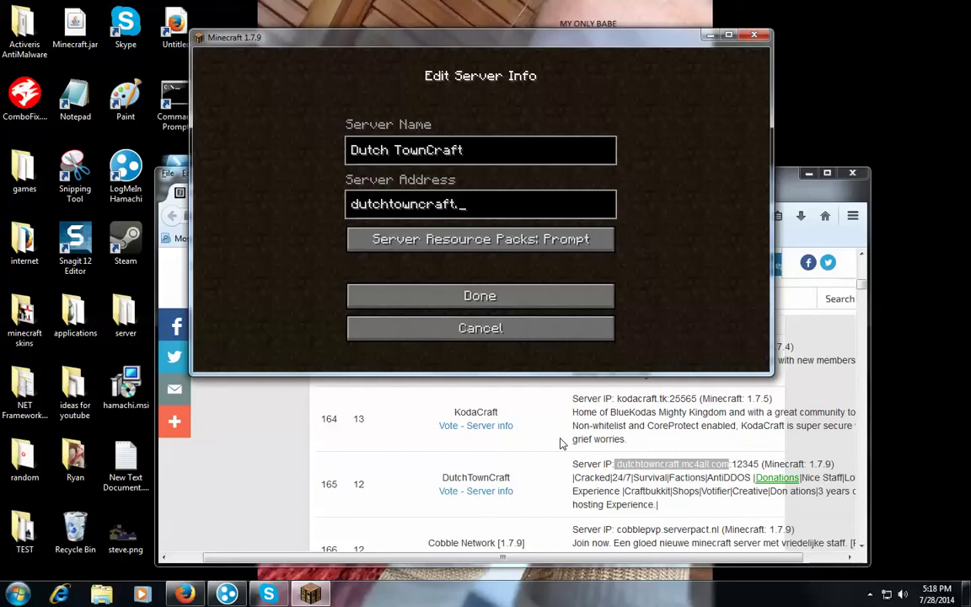
type("mc4all.cmo")
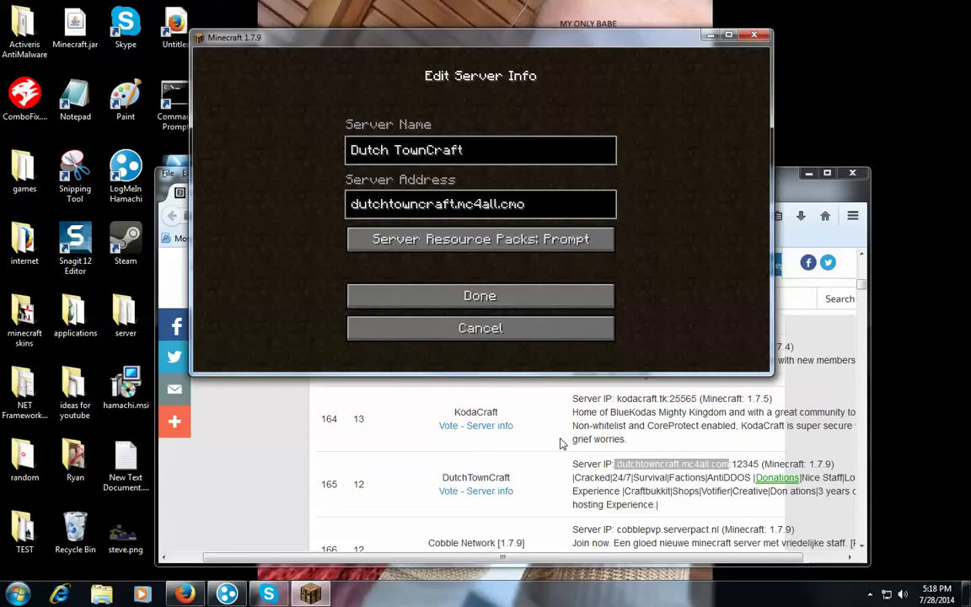
key("BackSpace")
key("BackSpace")
type("om")
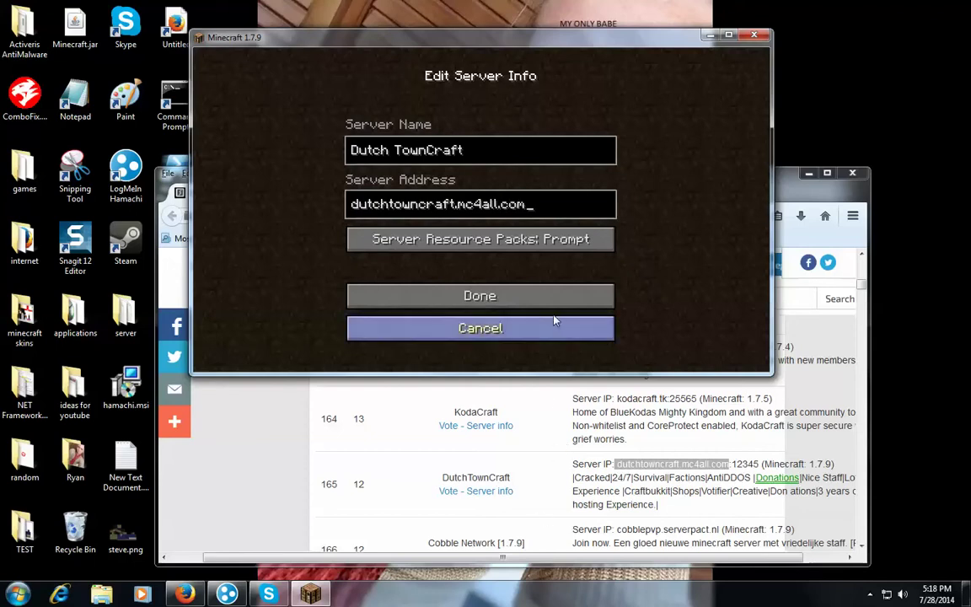
left_click(555, 320)
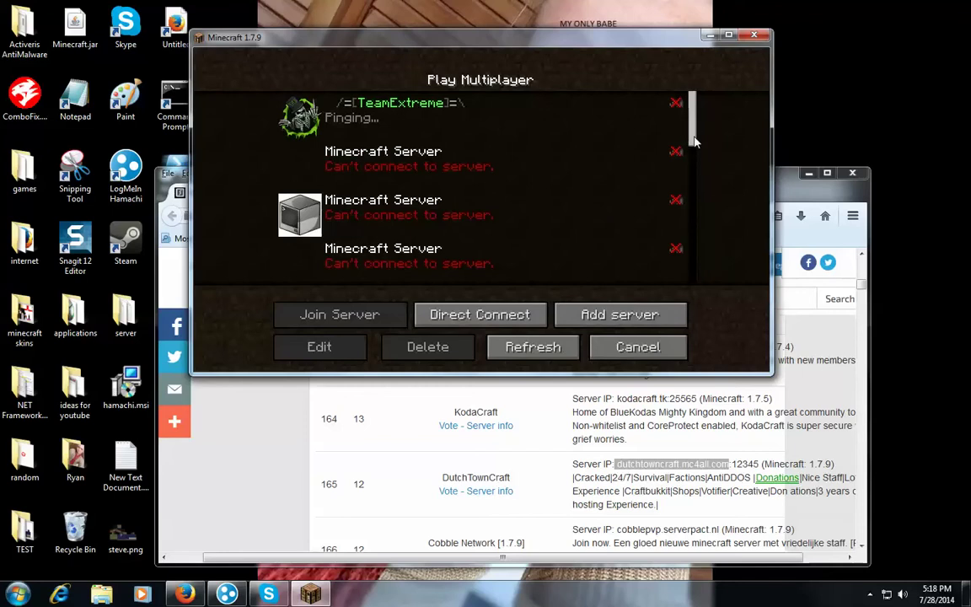
left_click_drag(694, 141, 695, 319)
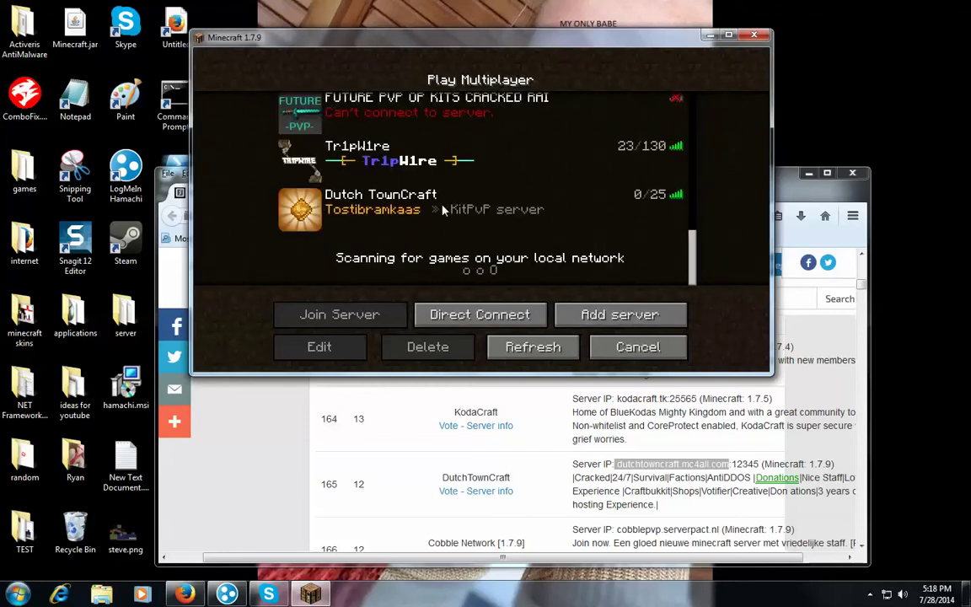
left_click(350, 221)
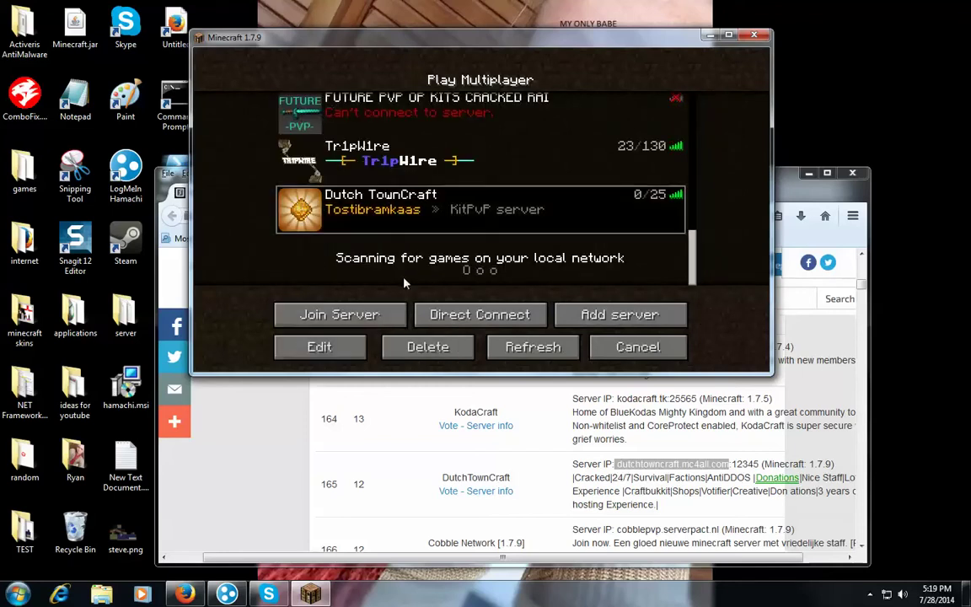
left_click(369, 315)
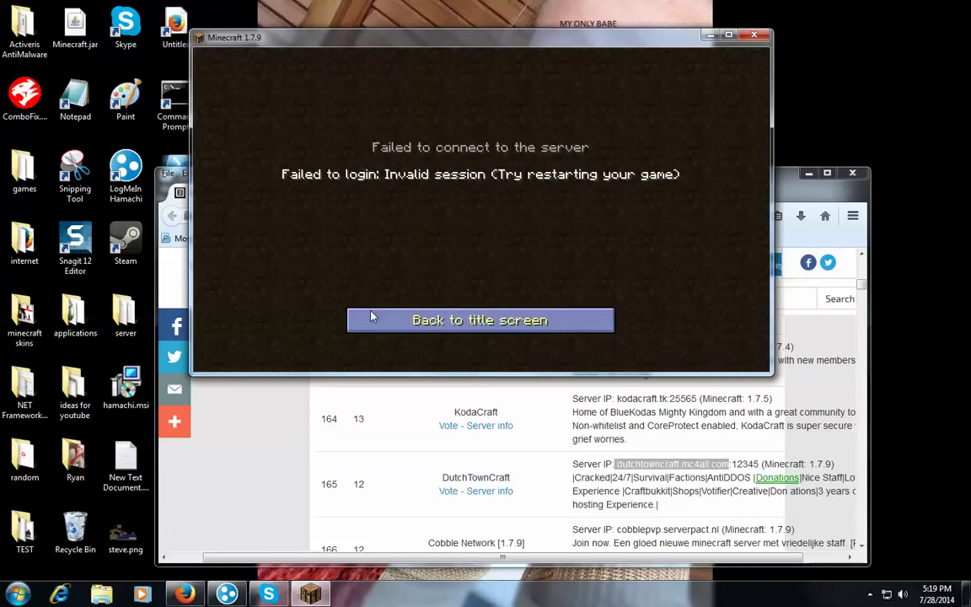
left_click(401, 319)
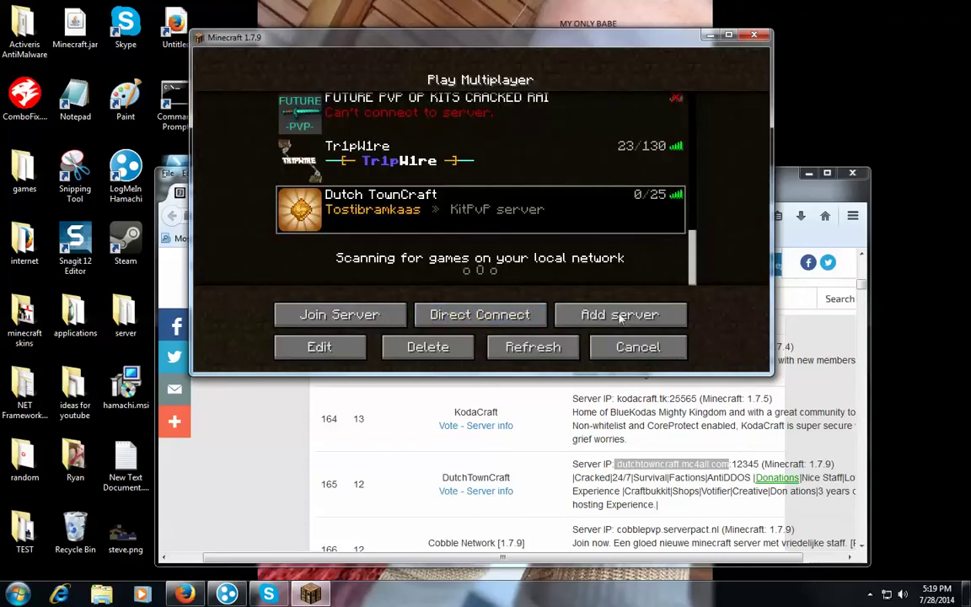
left_click(533, 347)
scroll(693, 179, "down", 1)
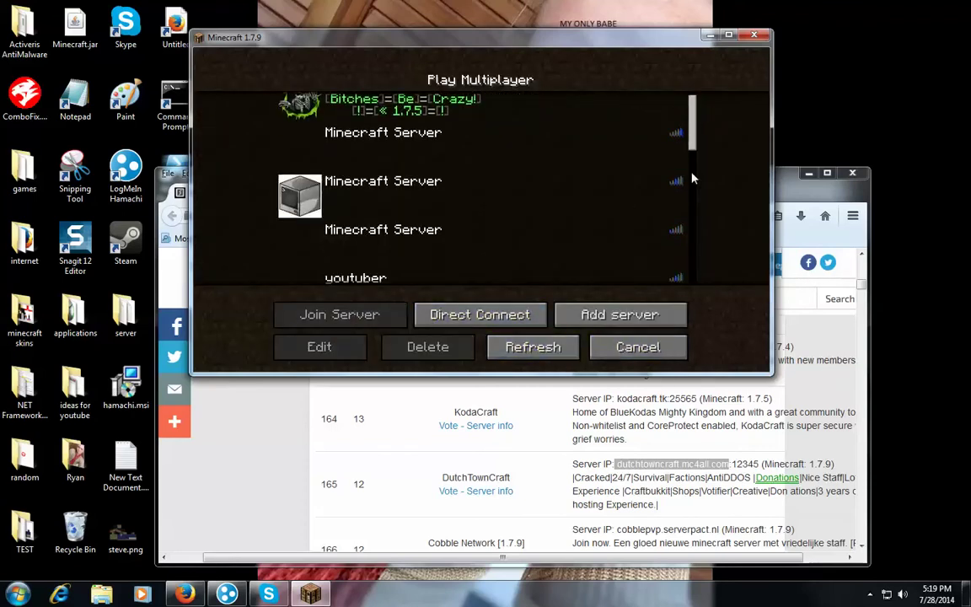
scroll(693, 178, "down", 5)
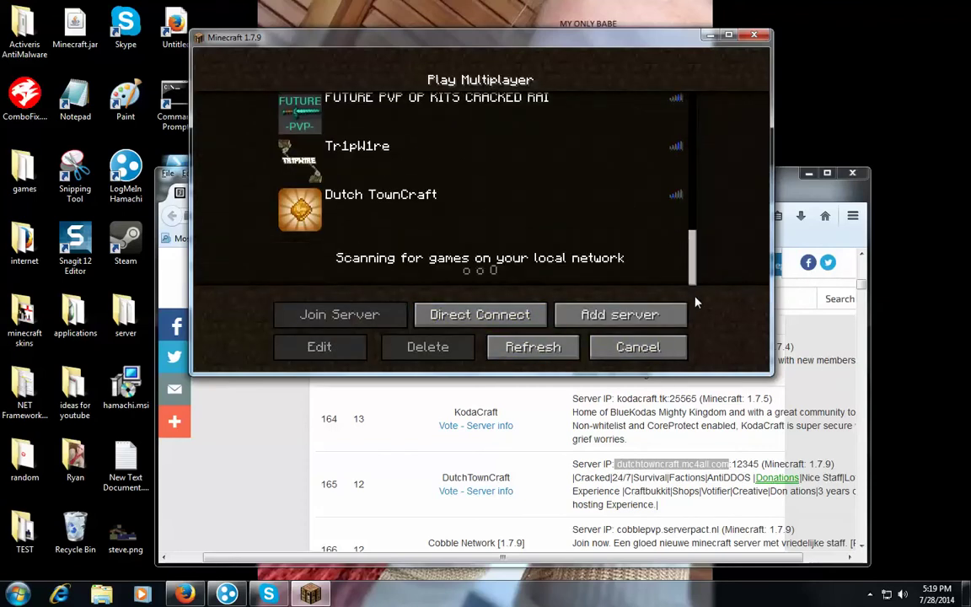
left_click(348, 211)
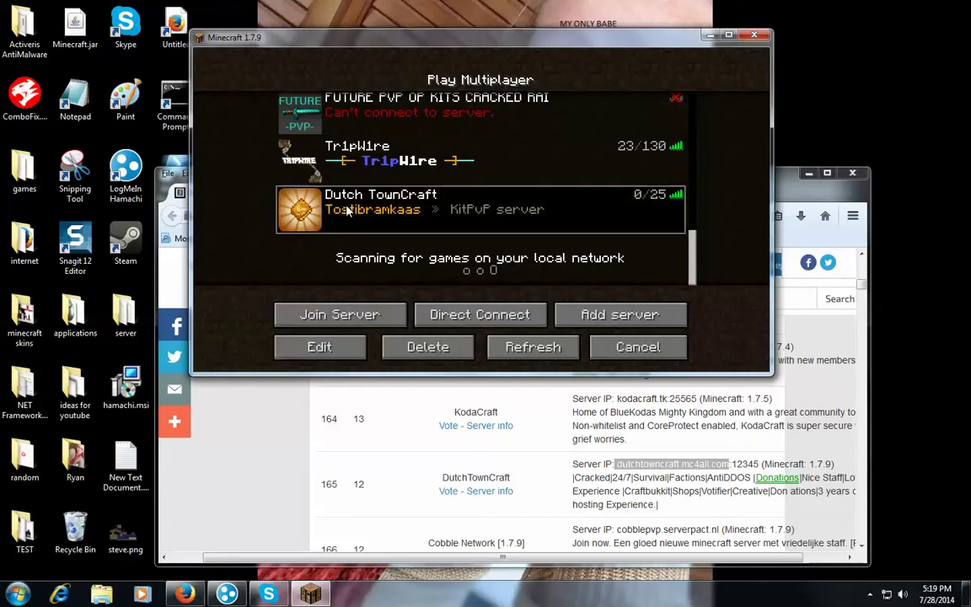
left_click(366, 316)
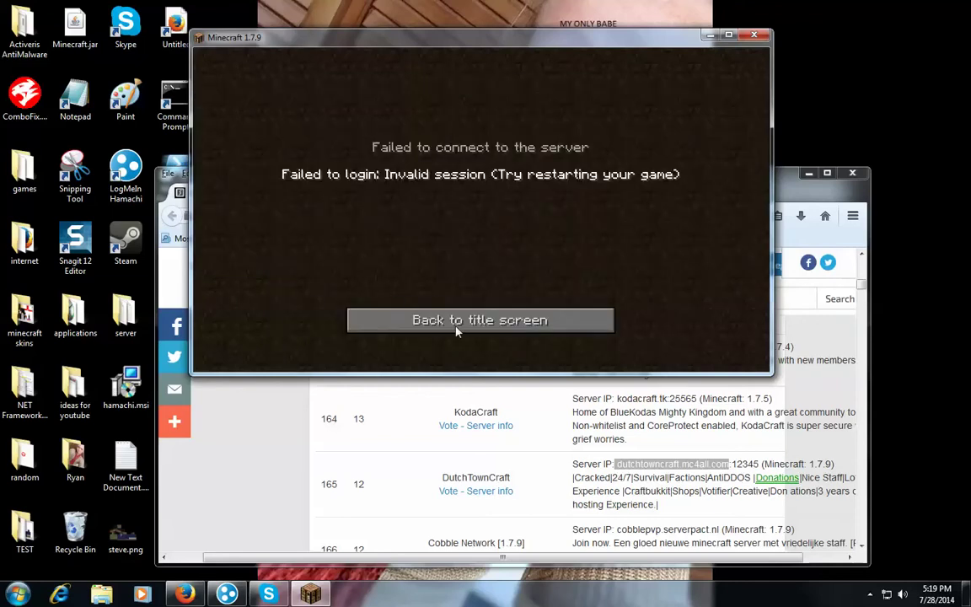
left_click(457, 322)
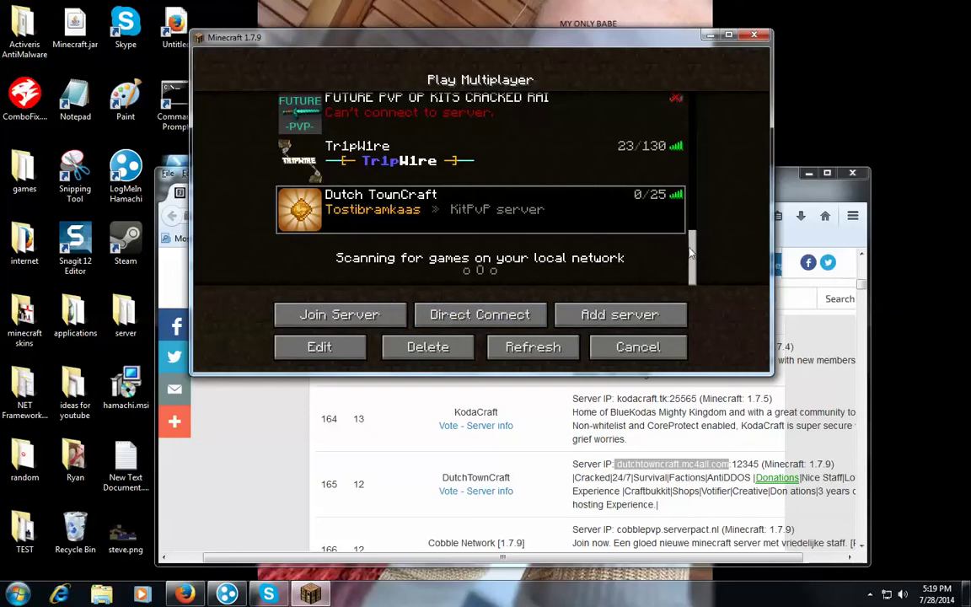
scroll(481, 186, "up", 3)
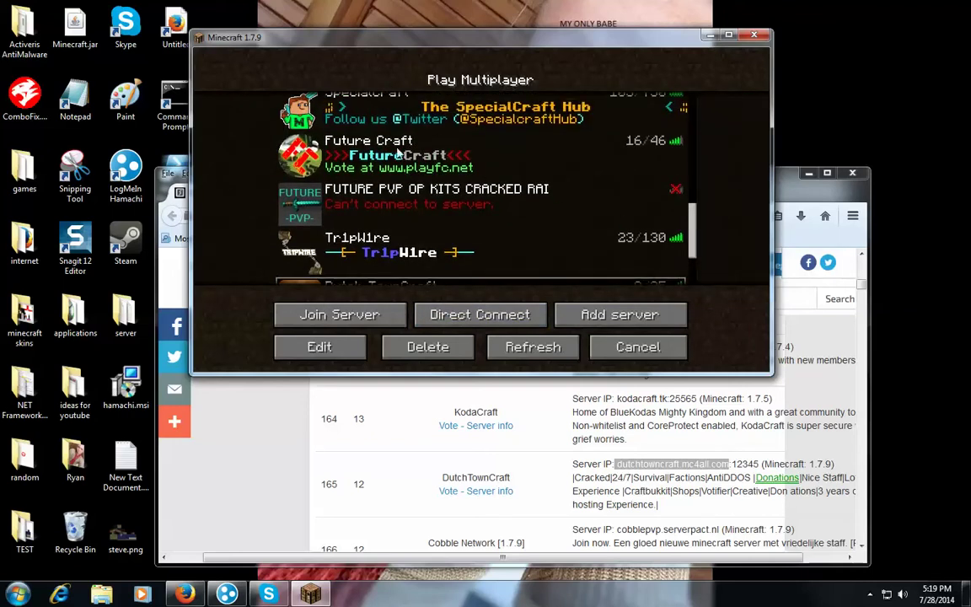
left_click(400, 152)
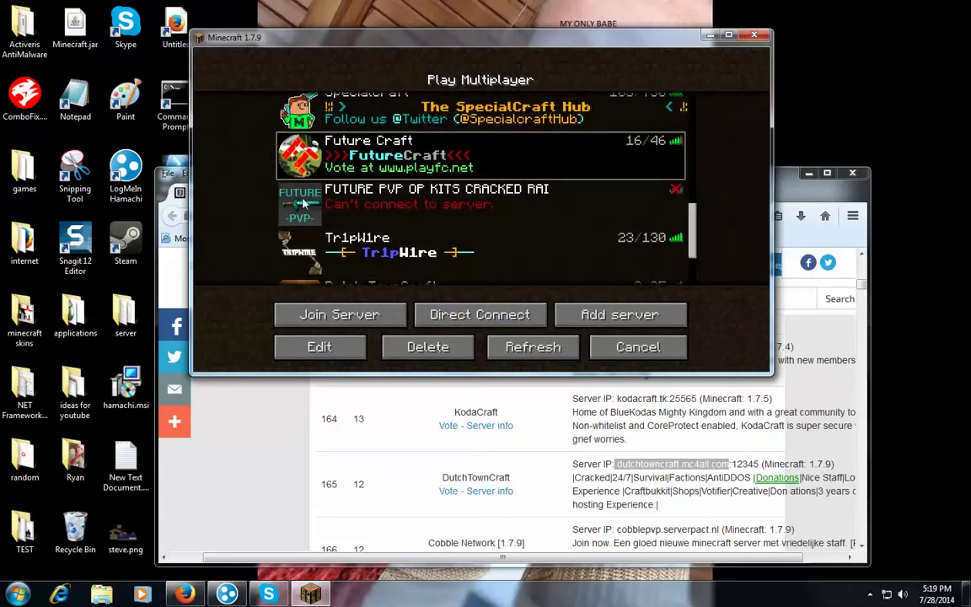
Join Future Craft, log in via /login with the account password, then open the game menu
left_click(365, 324)
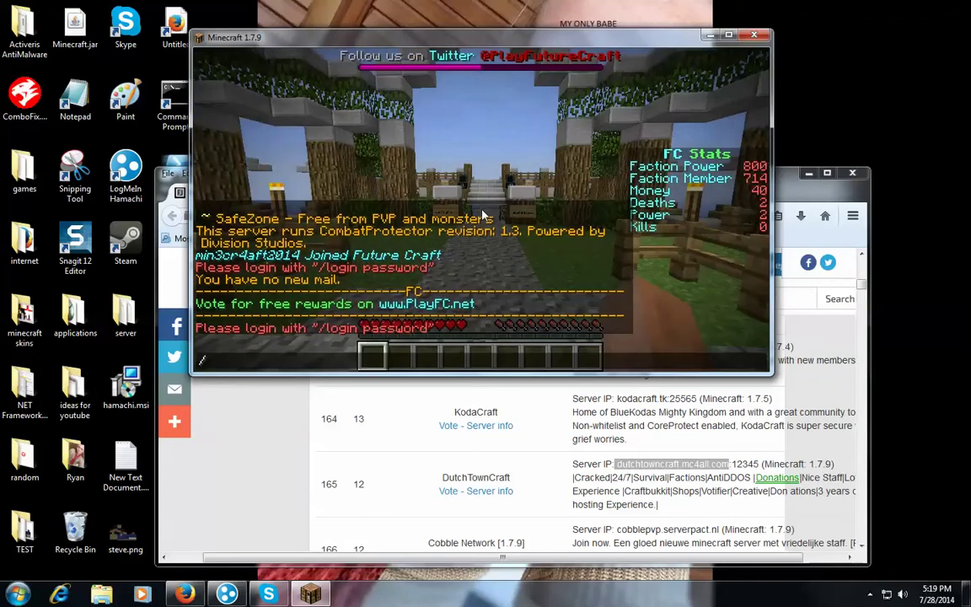
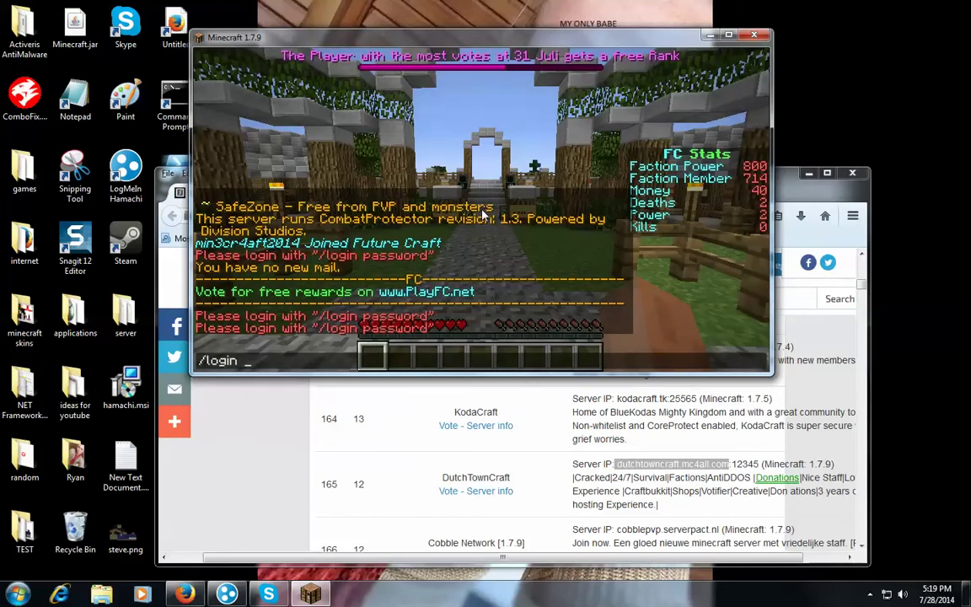
key("Return")
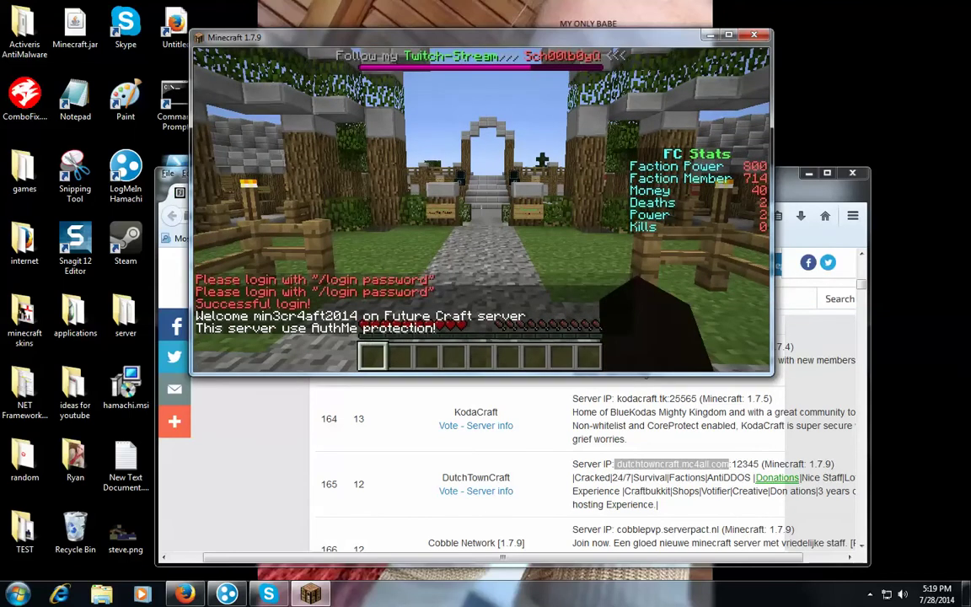
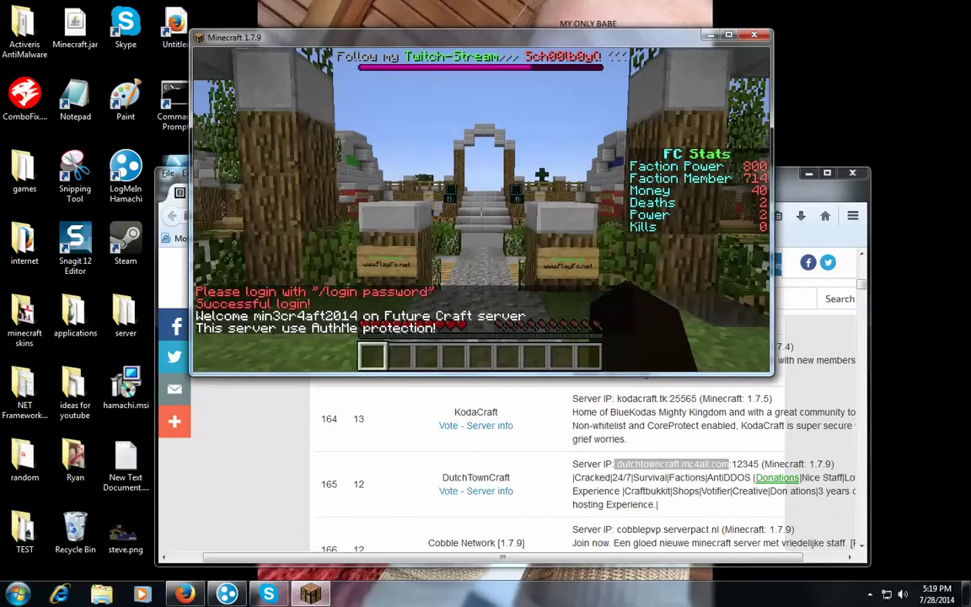
key("Escape")
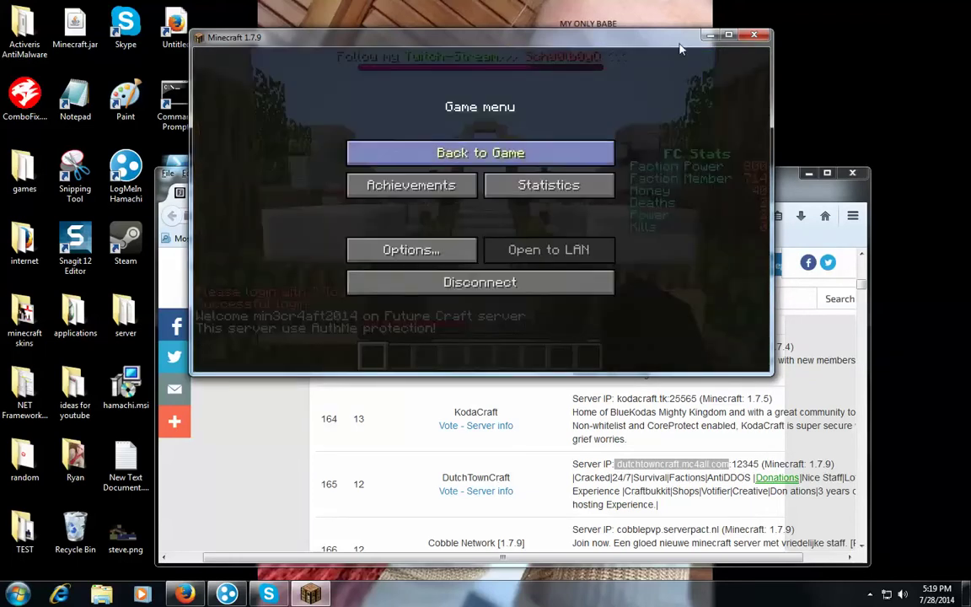
Close the Minecraft window to return to the minecraftserverlist.eu cracked servers page in Firefox
left_click(754, 35)
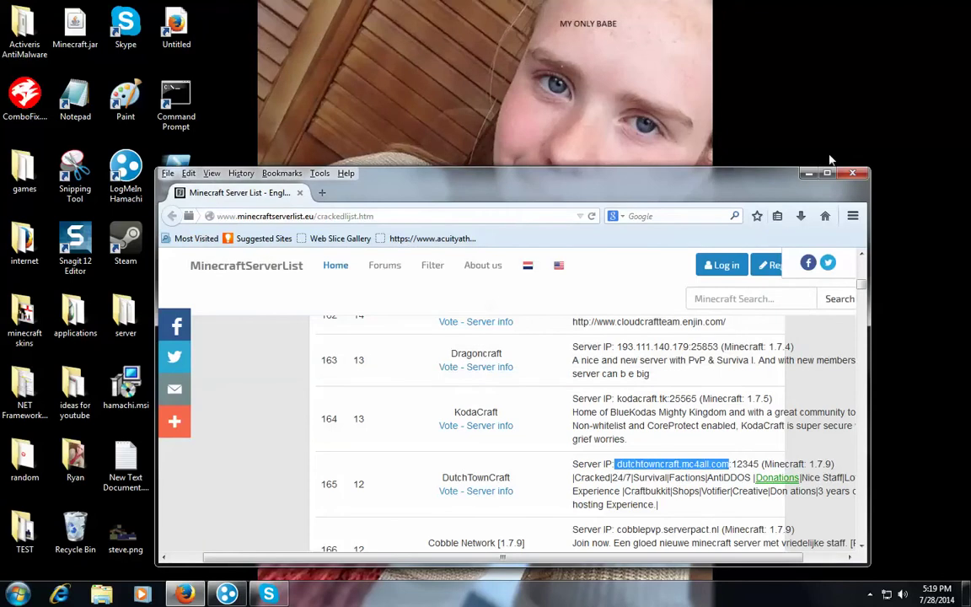